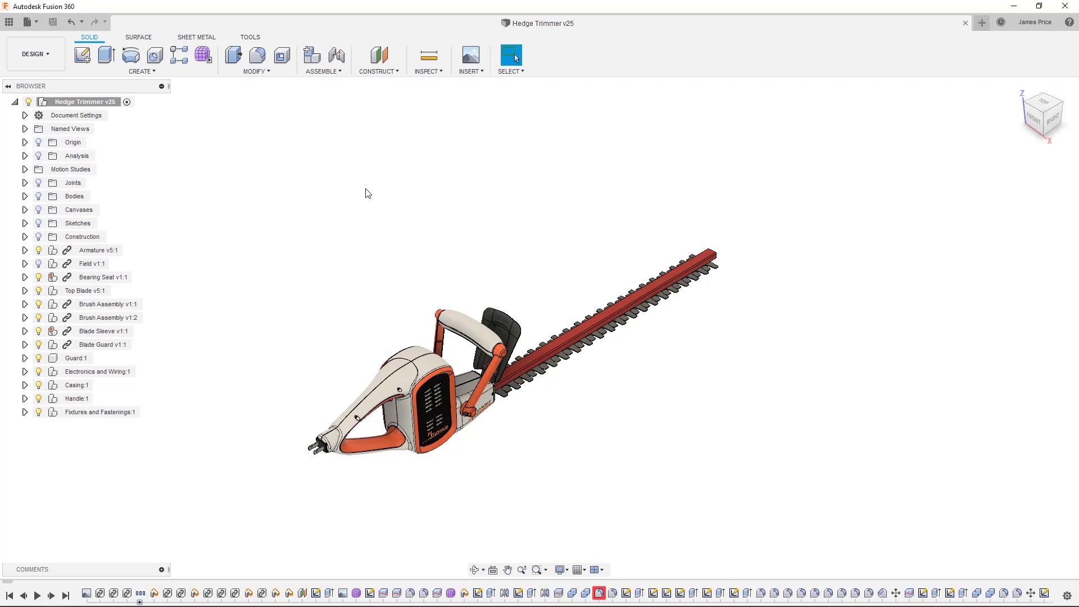
# - Open the Data Panel and view the Datasets project's data and its members
pyautogui.click(8, 24)
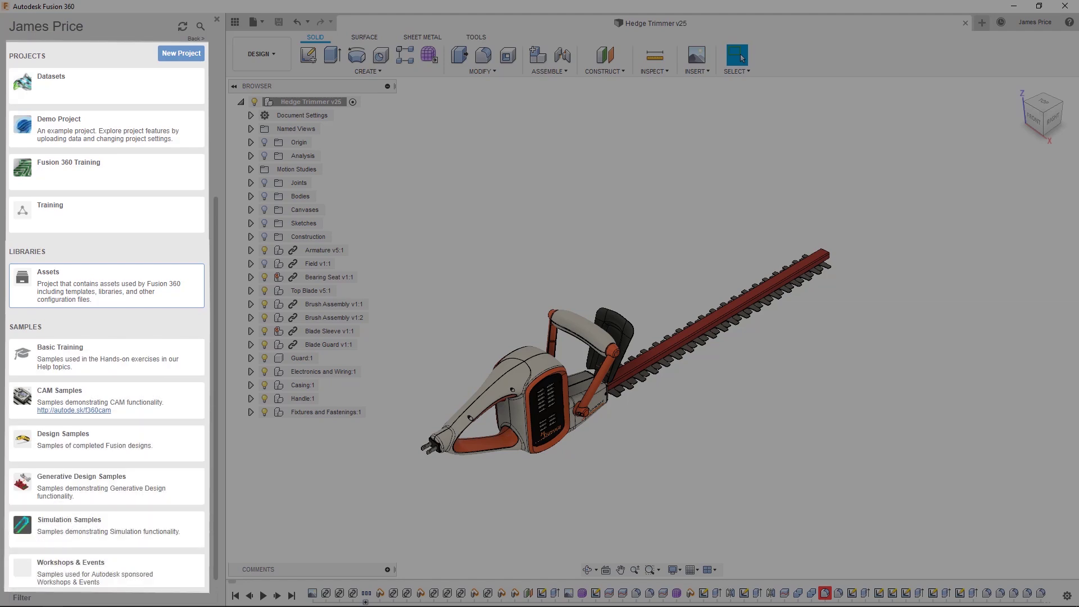
pyautogui.click(80, 87)
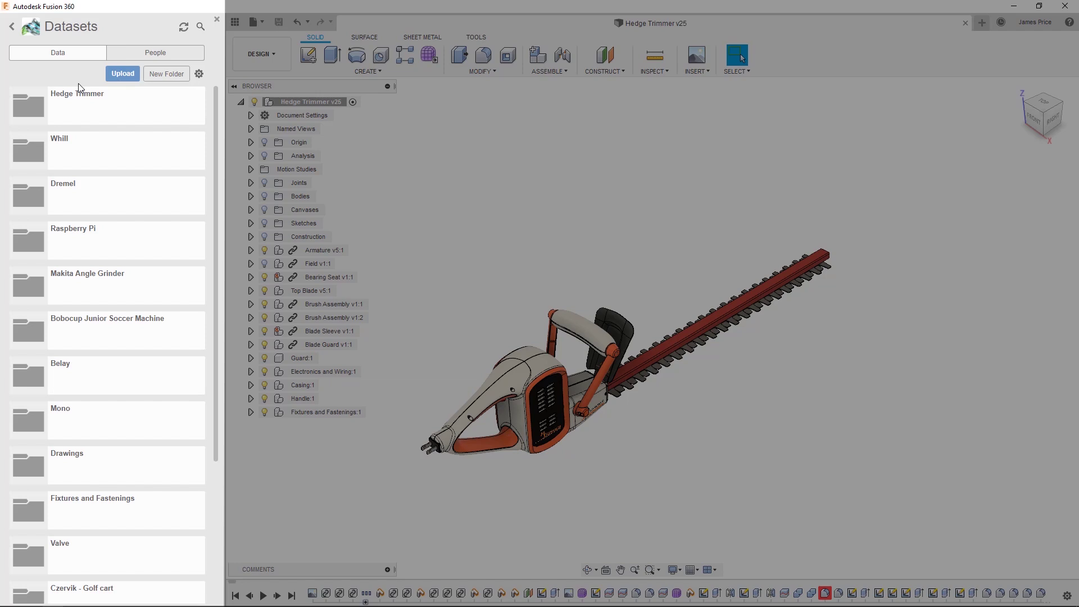
pyautogui.click(143, 54)
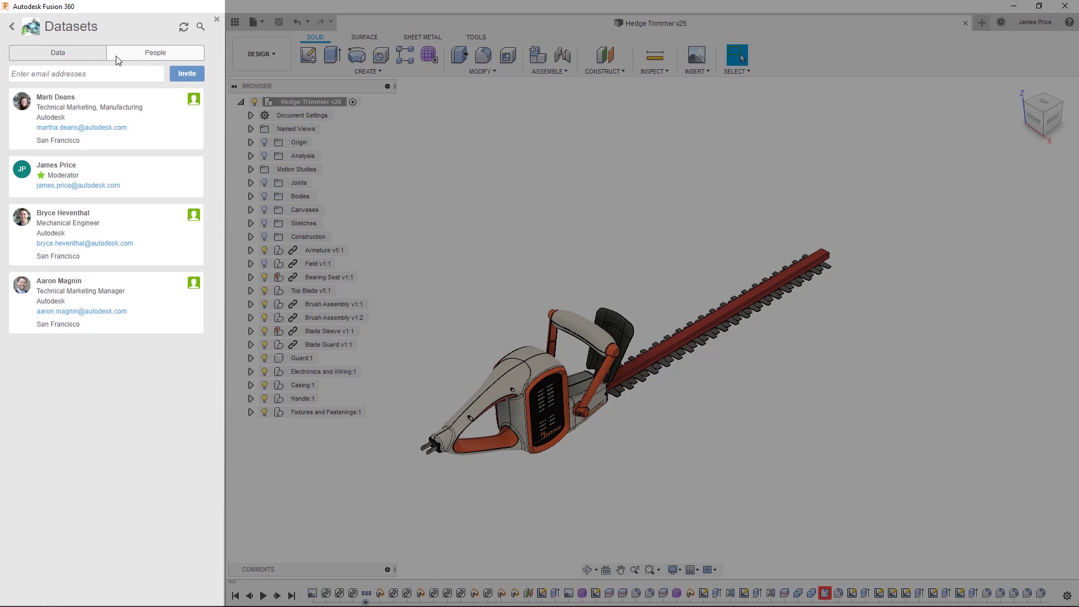
# - Browse the Assets library's CAM folders, then return to the projects list
pyautogui.click(12, 27)
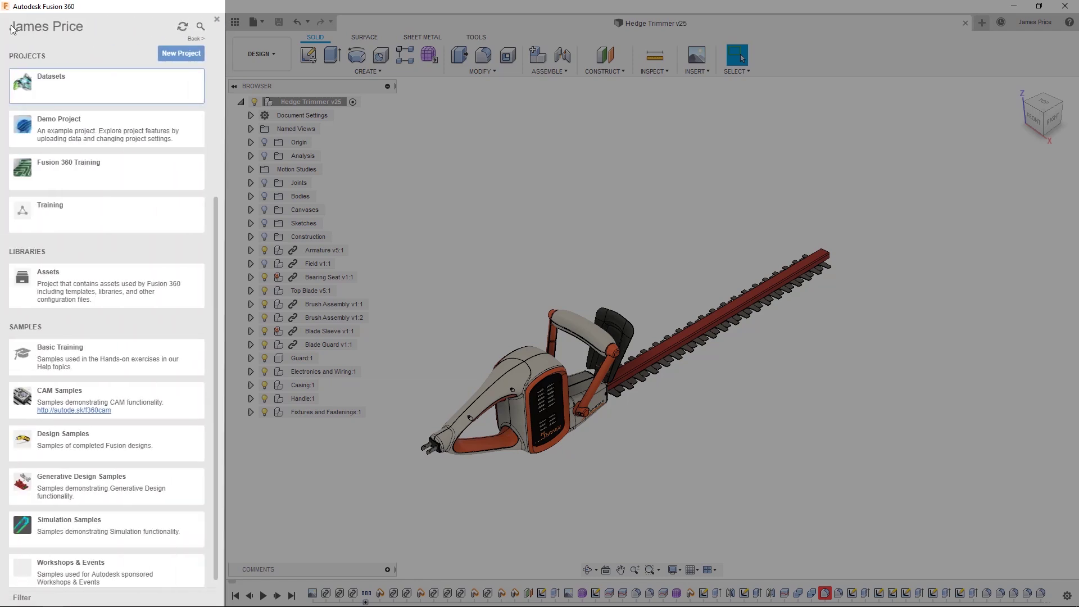
pyautogui.click(111, 278)
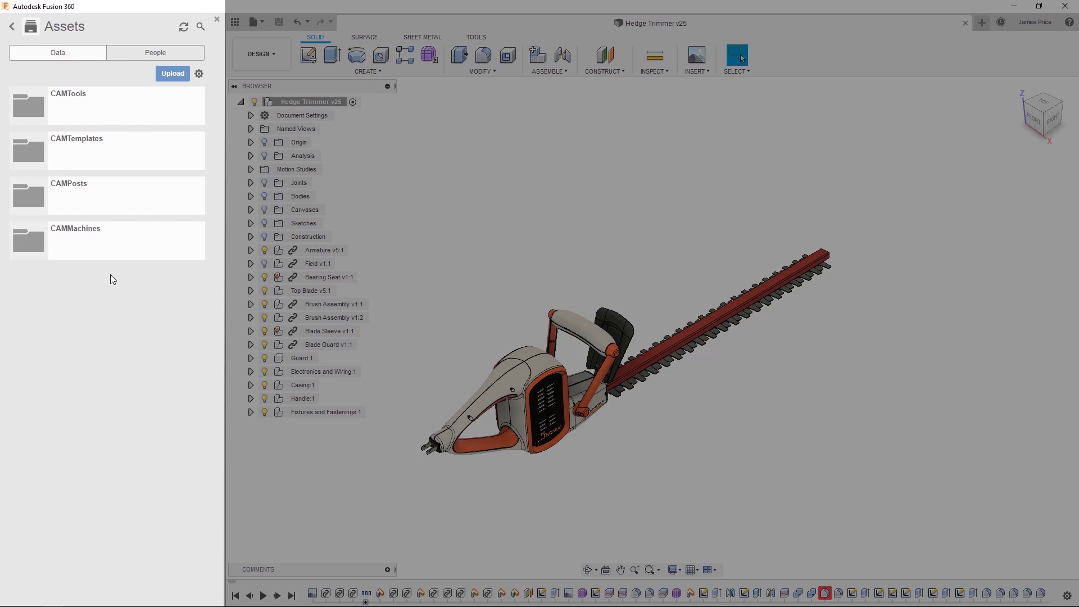
pyautogui.click(13, 27)
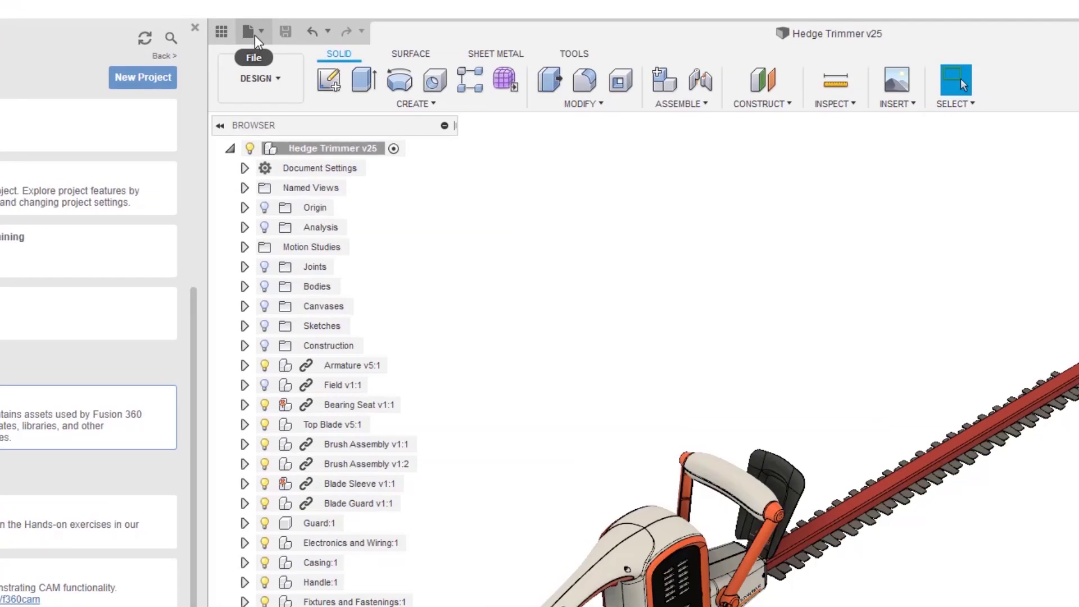
# - Check the File menu, then open the Datasets project's Hedge Trimmer folder
pyautogui.click(255, 23)
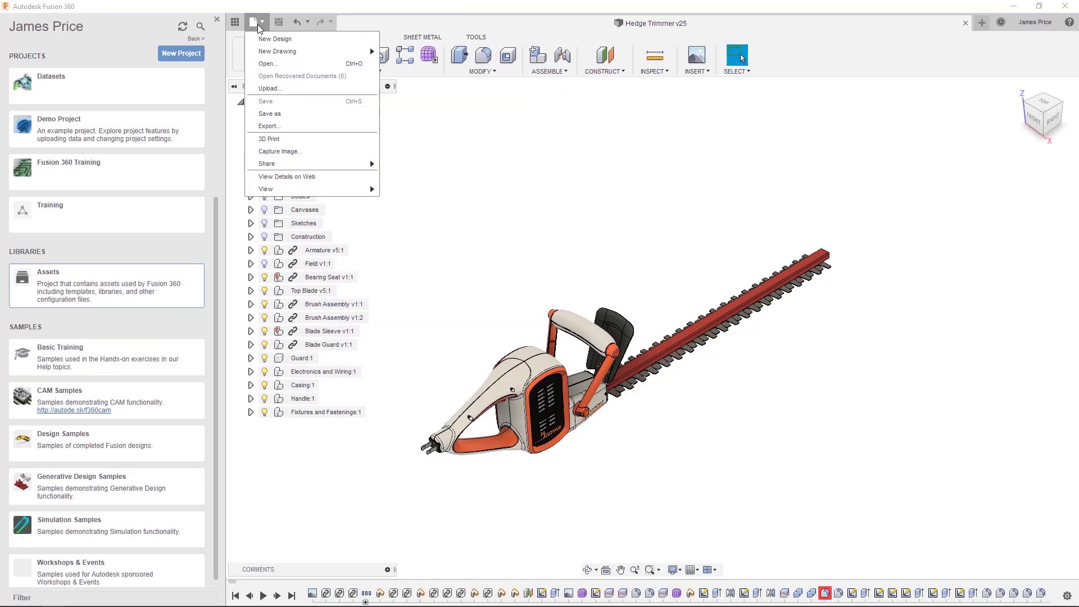
pyautogui.click(258, 25)
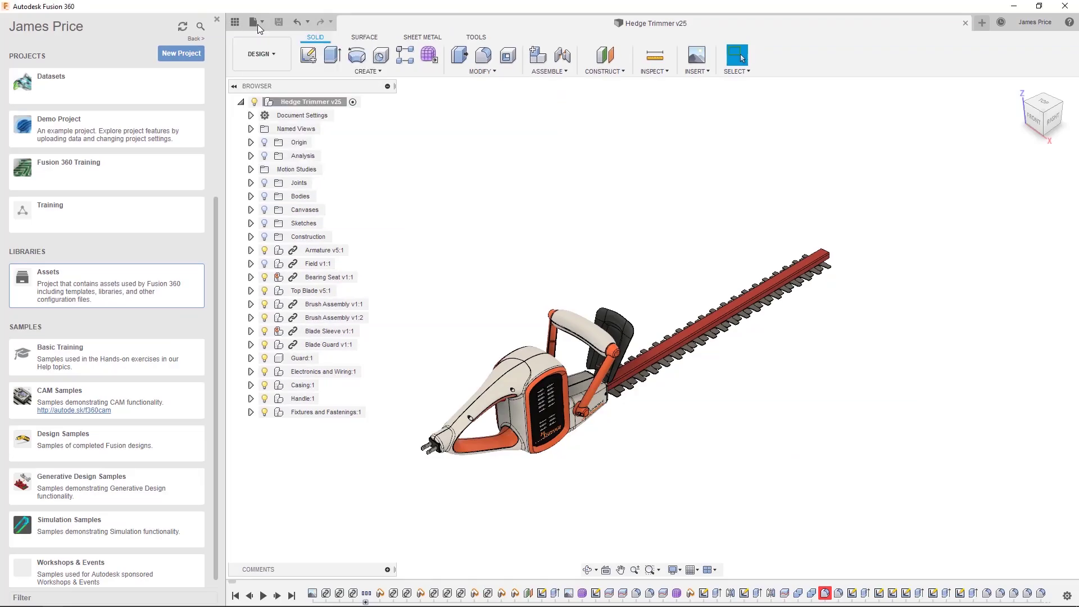
pyautogui.click(101, 86)
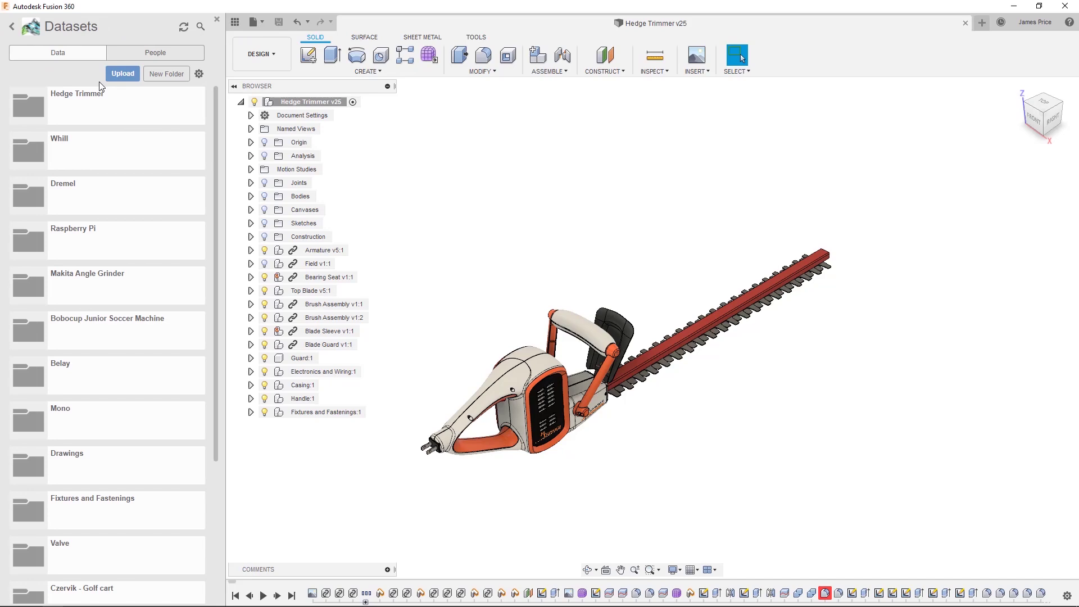
pyautogui.click(129, 104)
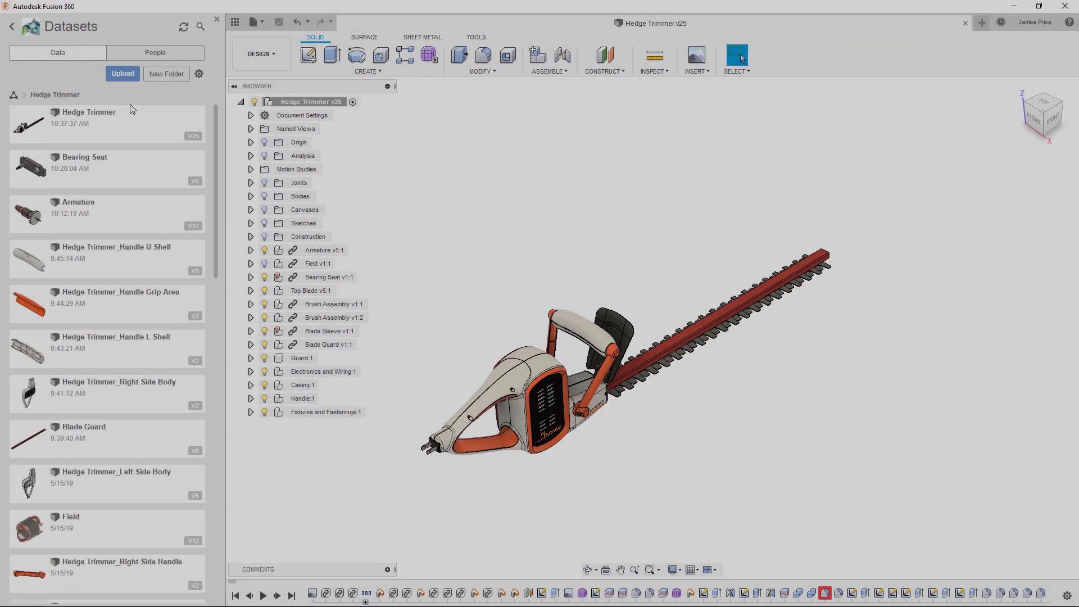
# - Show the Hedge Trimmer design's details and review its History, Uses and Used In tabs
pyautogui.click(194, 136)
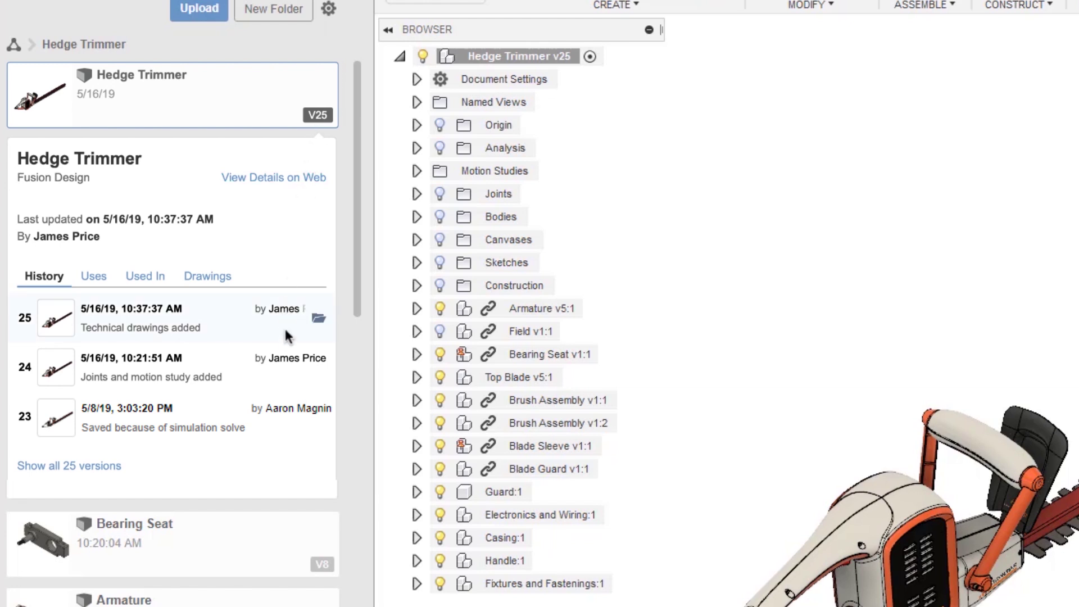
pyautogui.moveTo(293, 369)
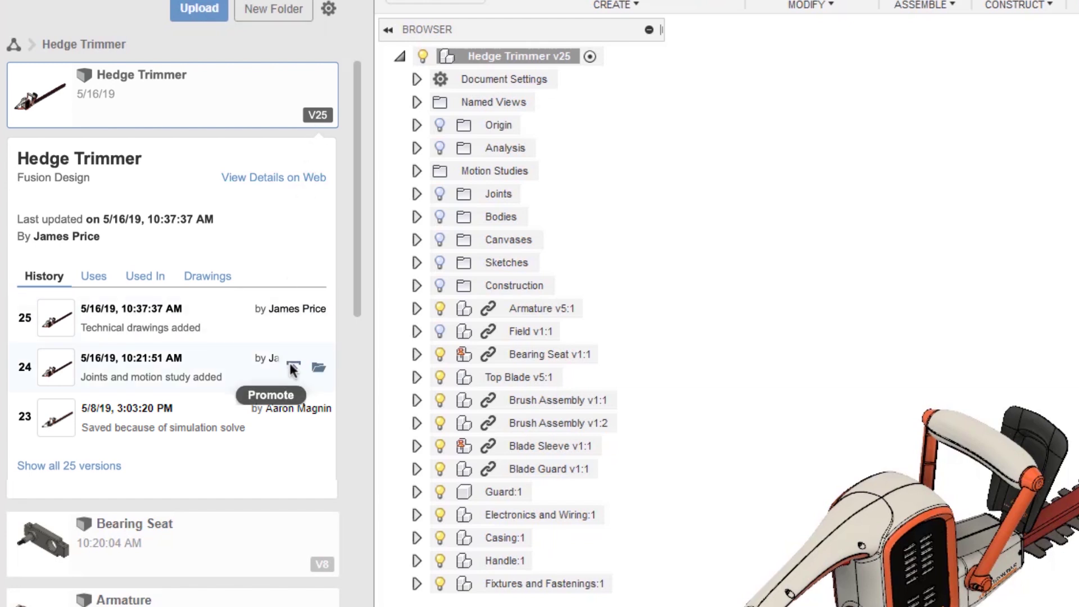
pyautogui.click(92, 277)
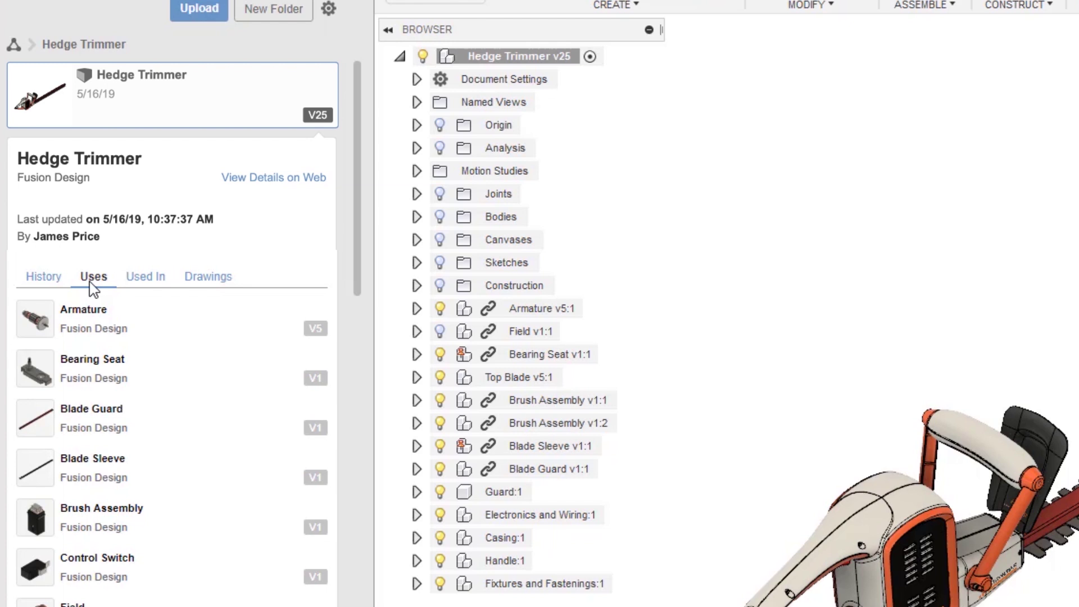
pyautogui.click(144, 277)
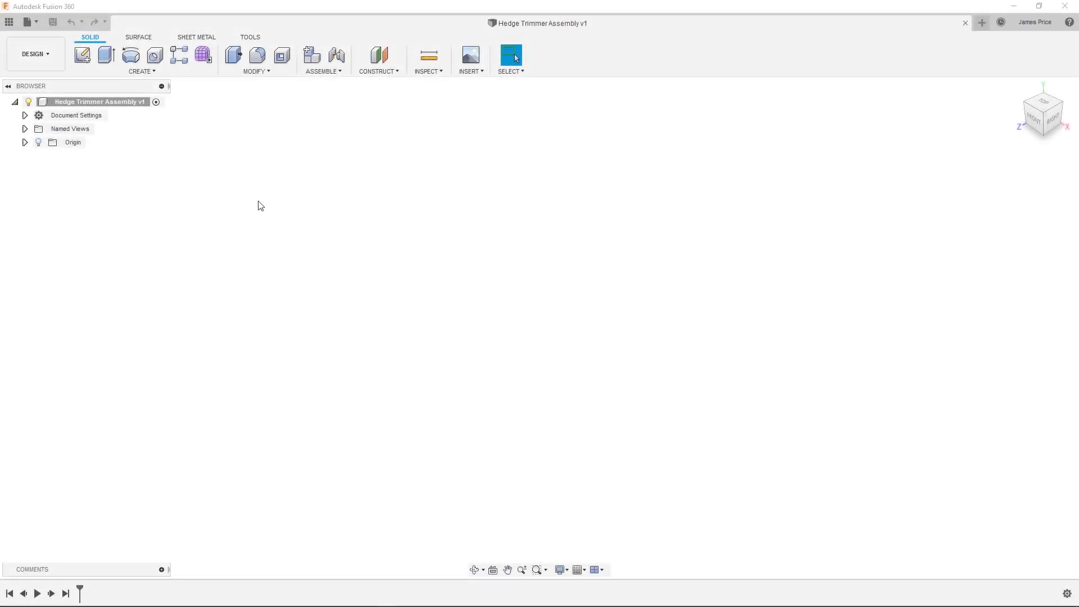
# - Insert Armature v17 from the Data Panel as a linked component, rotated -90° about Z
pyautogui.click(9, 21)
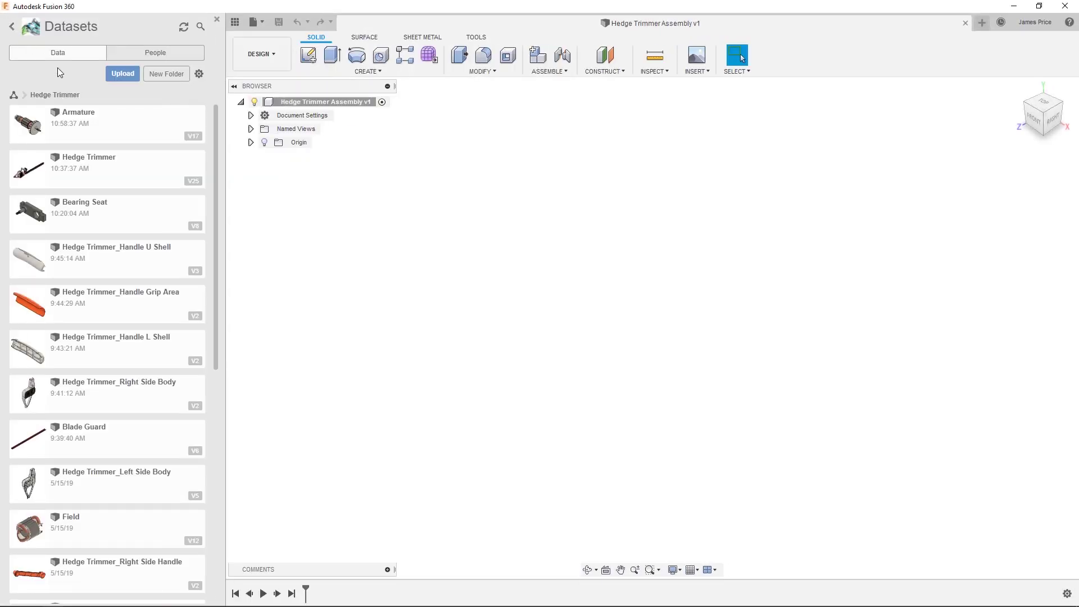
pyautogui.rightClick(118, 124)
pyautogui.click(163, 139)
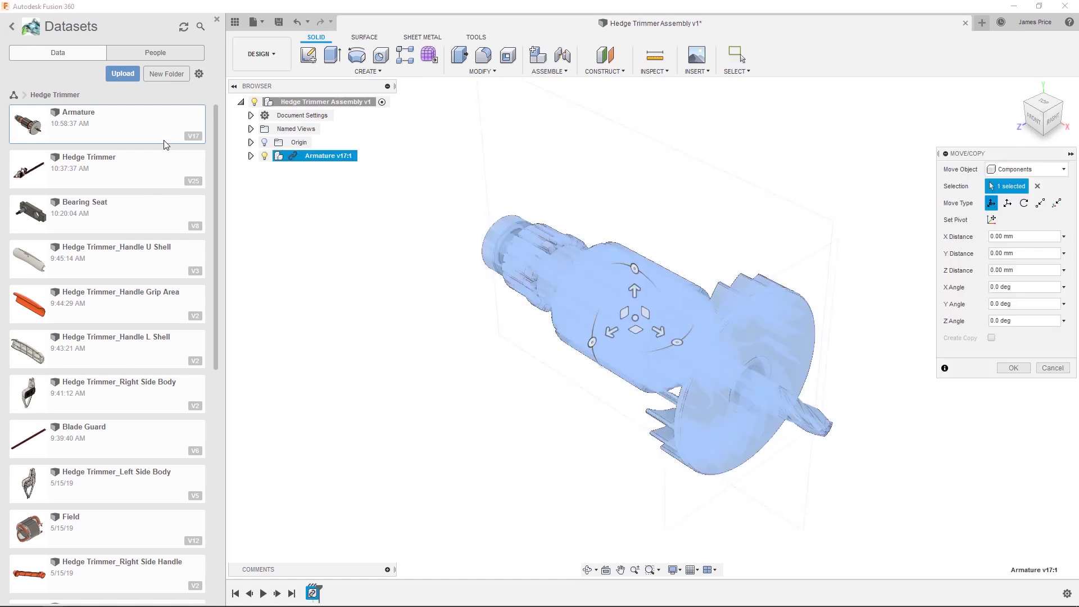
pyautogui.click(217, 19)
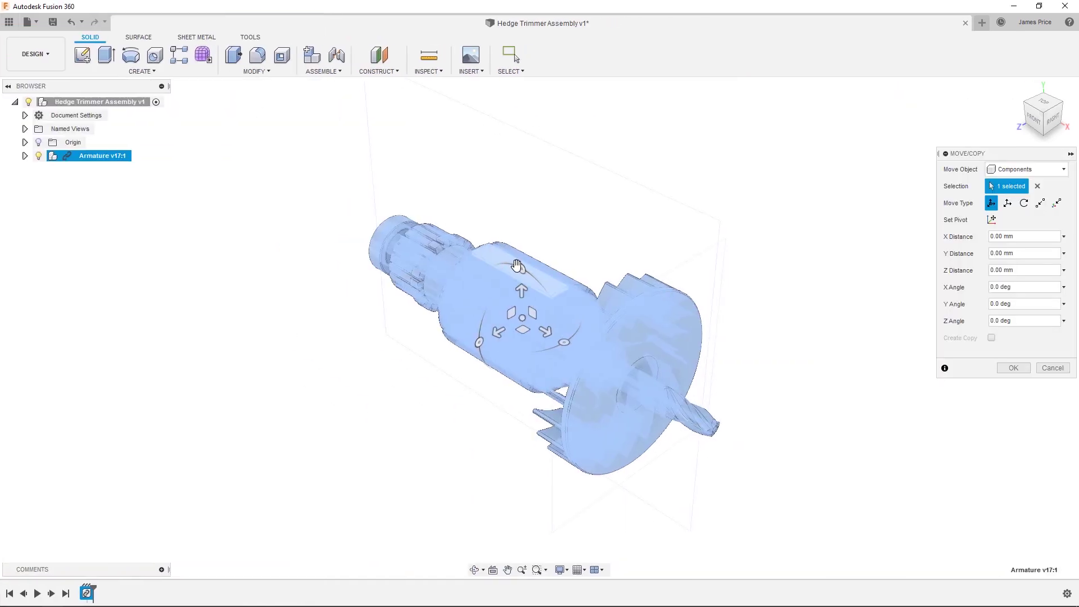
pyautogui.moveTo(517, 265); pyautogui.dragTo(564, 342)
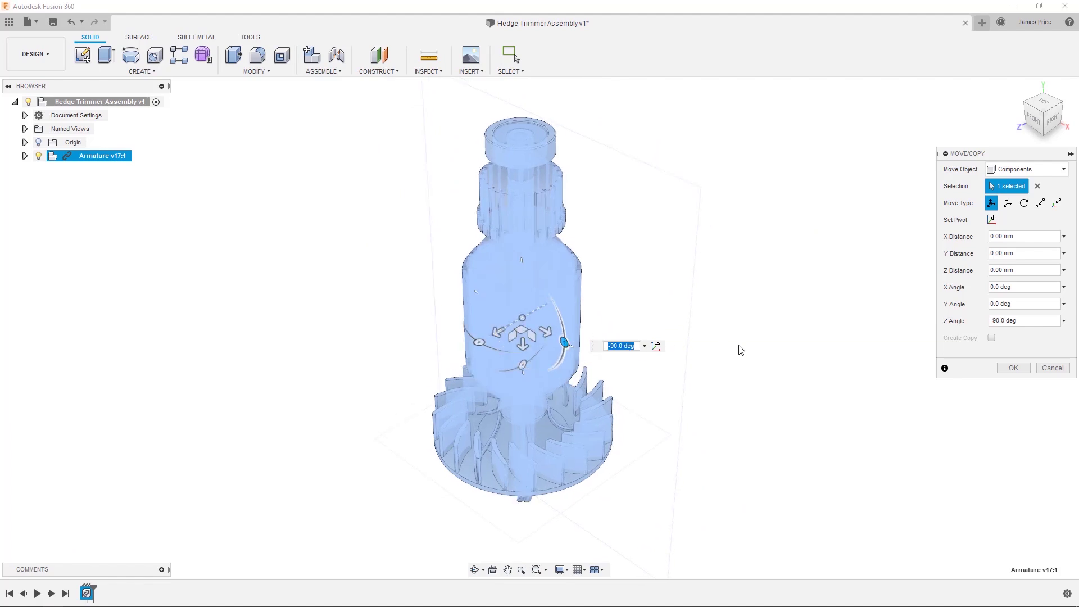
pyautogui.click(1014, 368)
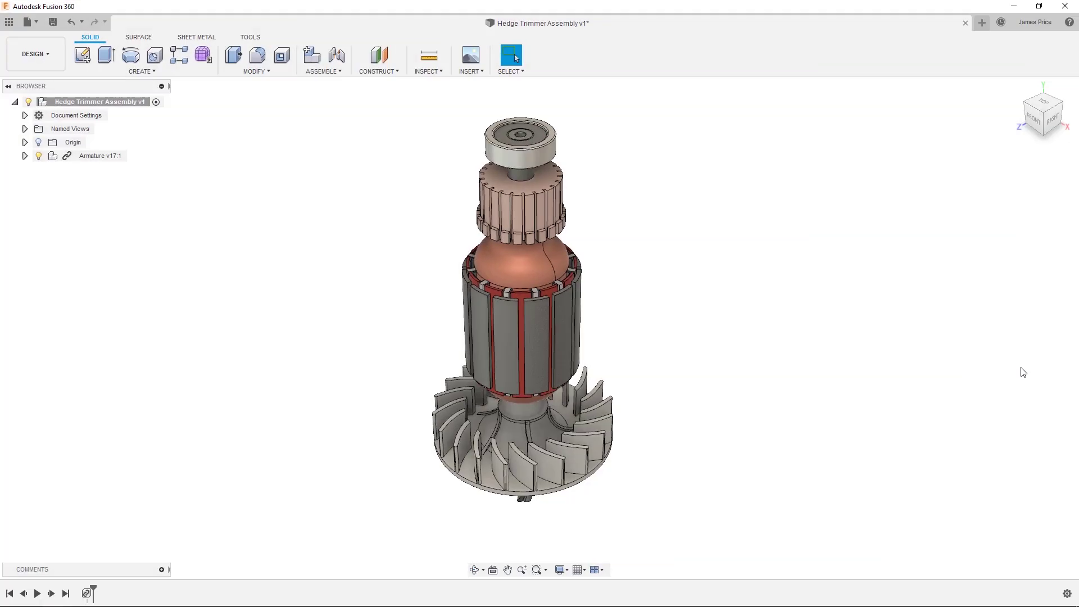
# - Derive the whole Bearing Seat design into the assembly, then break the Armature's link
pyautogui.click(471, 71)
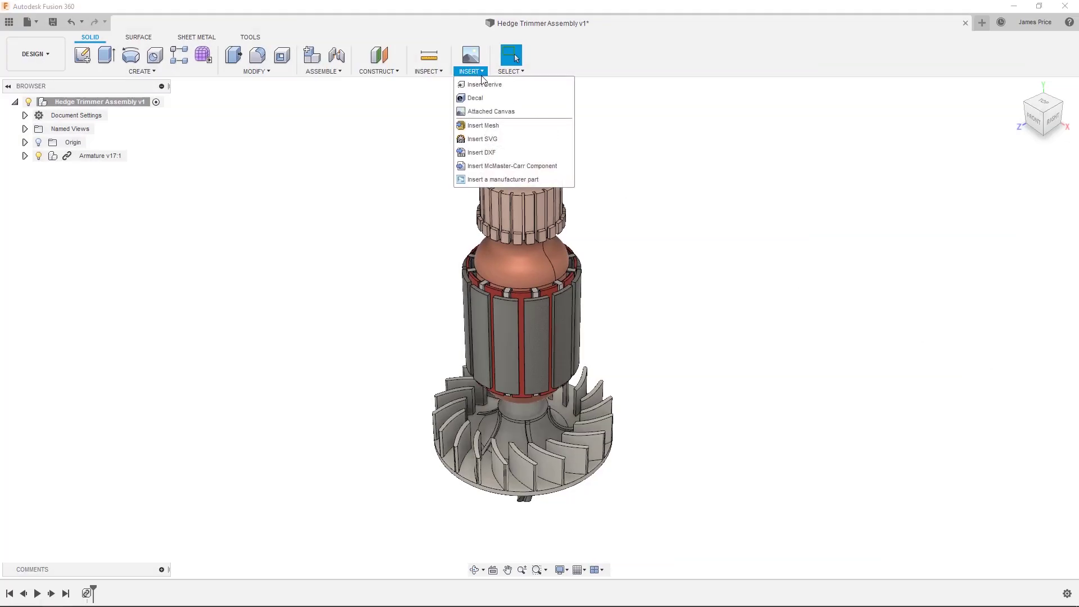
pyautogui.click(482, 83)
pyautogui.click(569, 282)
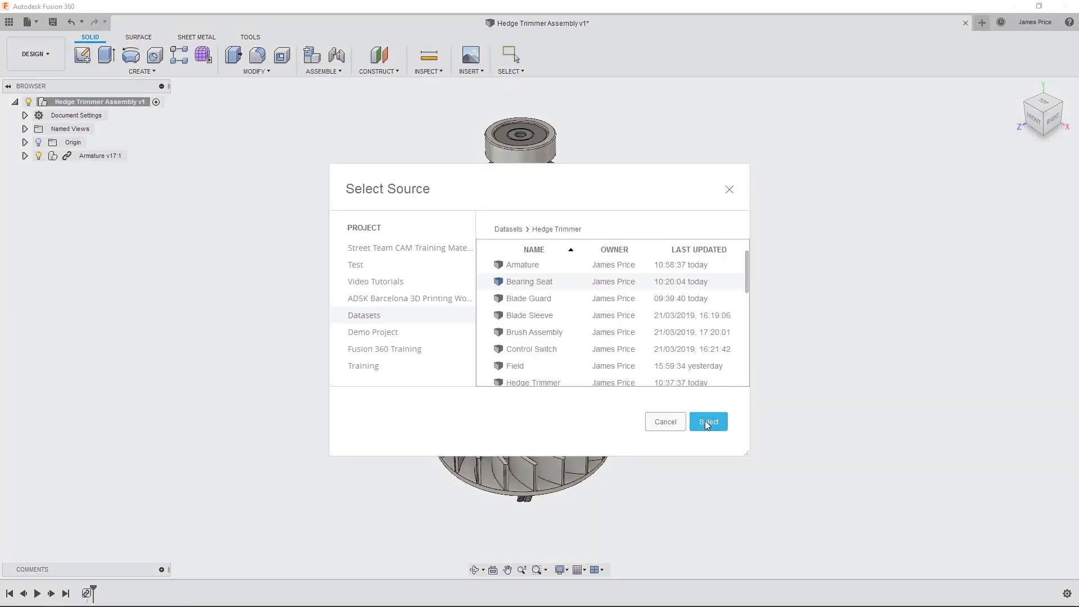
pyautogui.click(707, 422)
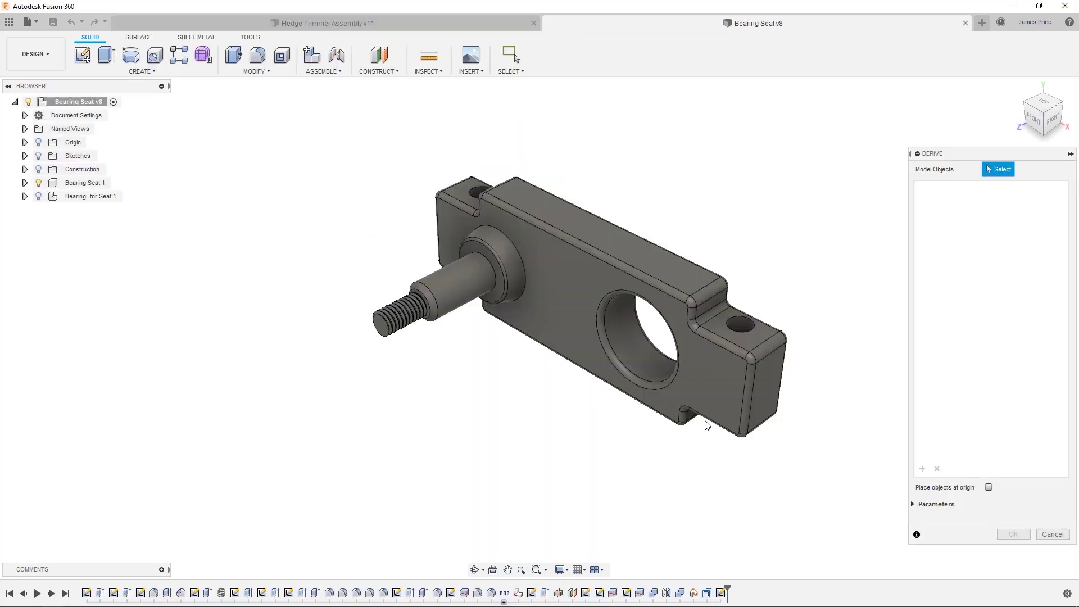
pyautogui.click(79, 101)
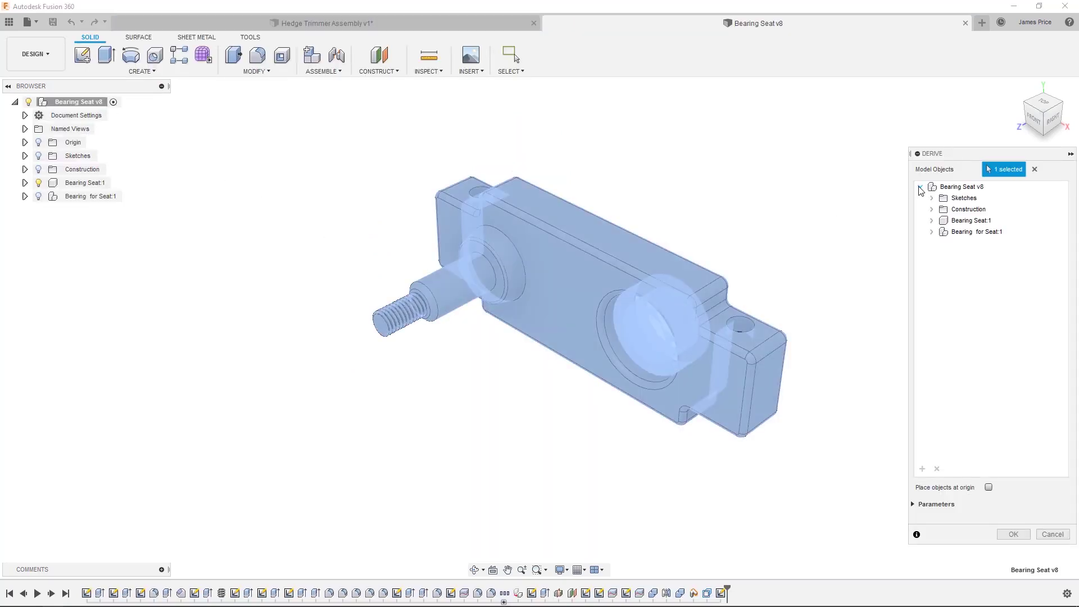
pyautogui.click(916, 504)
pyautogui.click(1015, 566)
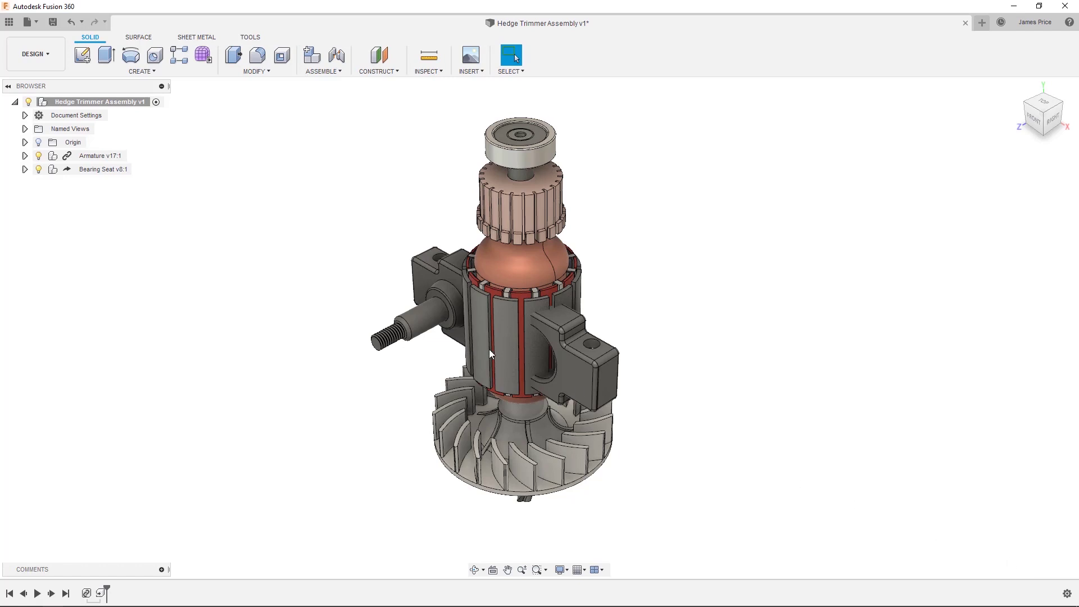
pyautogui.rightClick(102, 158)
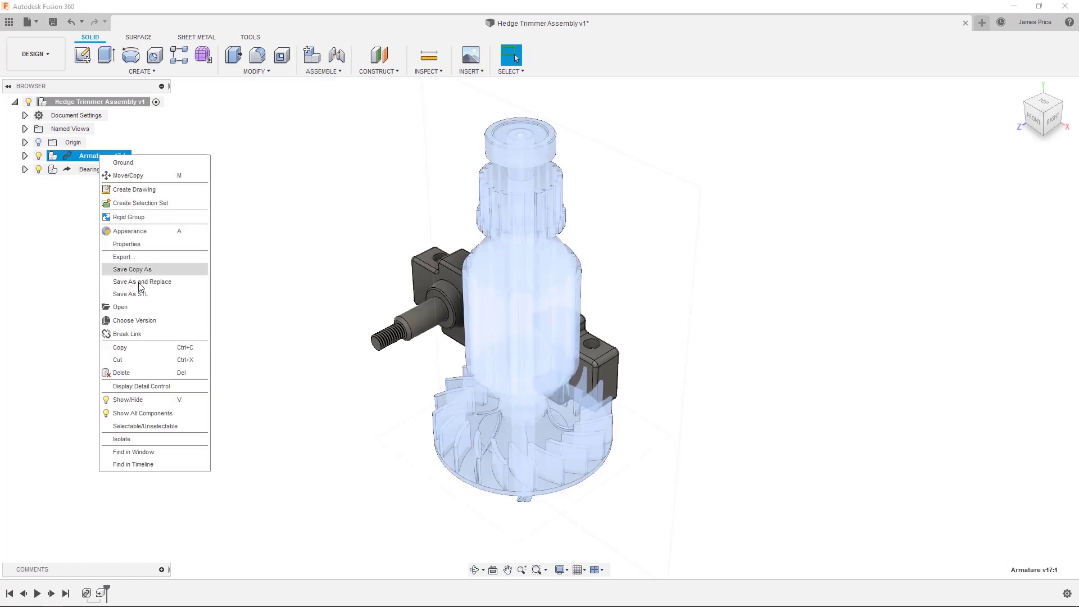
pyautogui.click(148, 334)
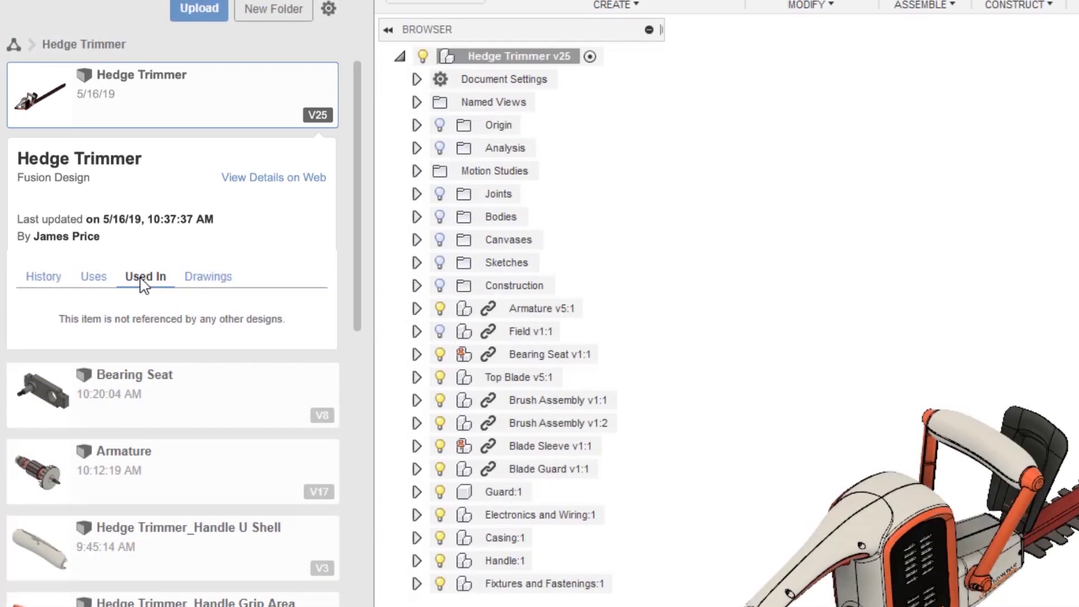
# - View the Hedge Trimmer's drawings and collapse its details, then open Datasets on the web hub
pyautogui.click(205, 282)
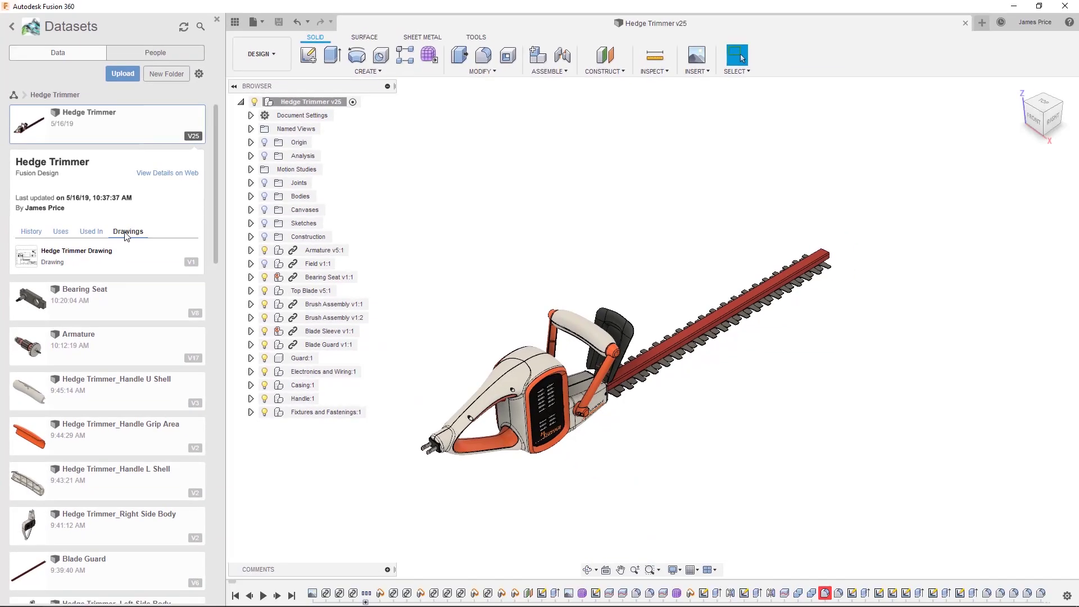
pyautogui.click(194, 136)
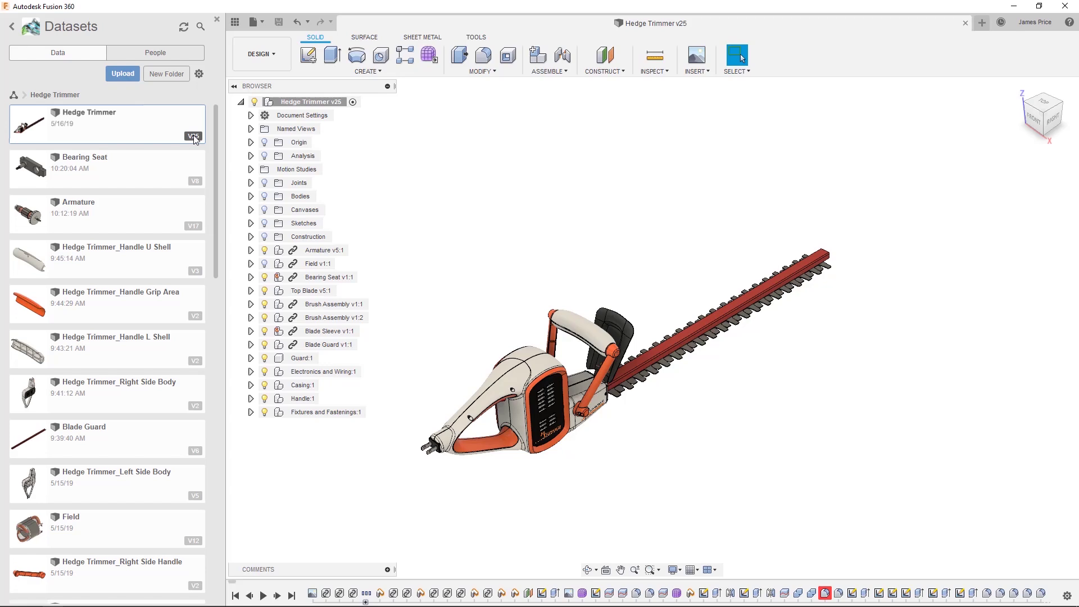
pyautogui.click(71, 27)
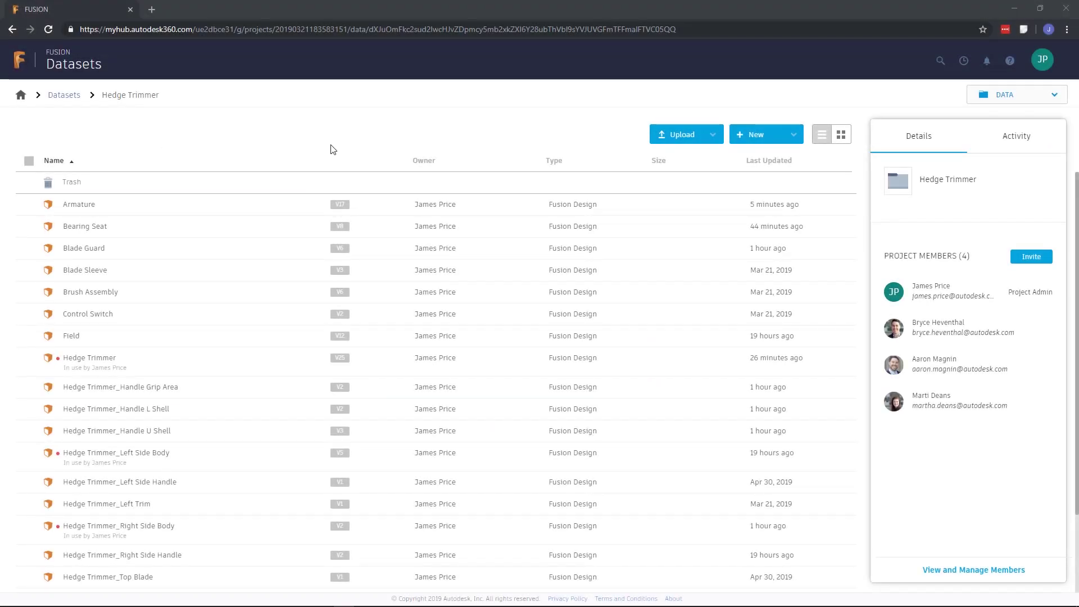
# - Look through the Armature design's export formats and file actions menu
pyautogui.click(373, 209)
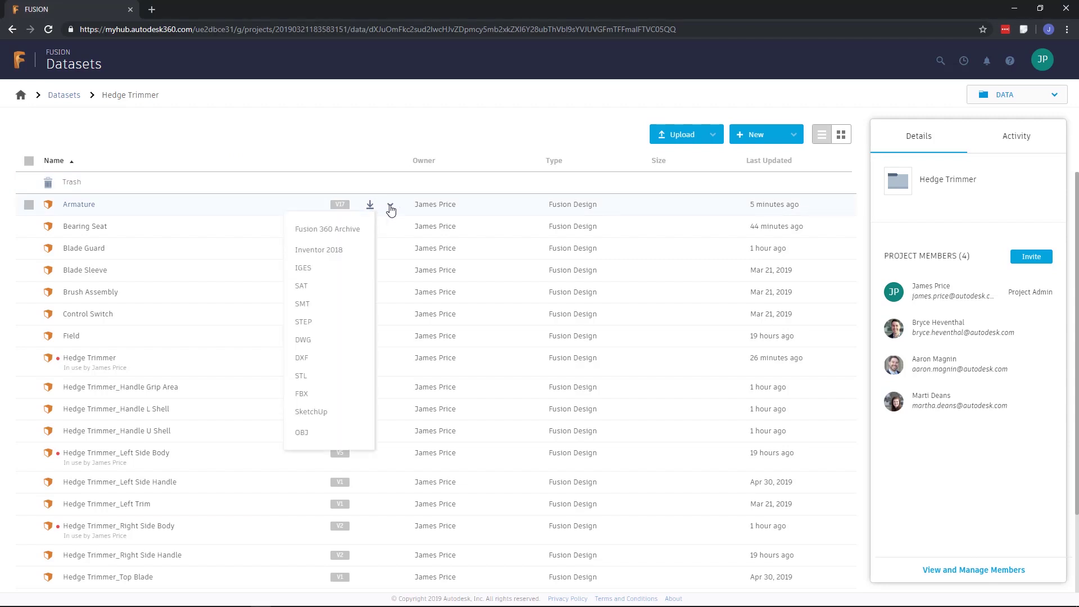
pyautogui.click(391, 206)
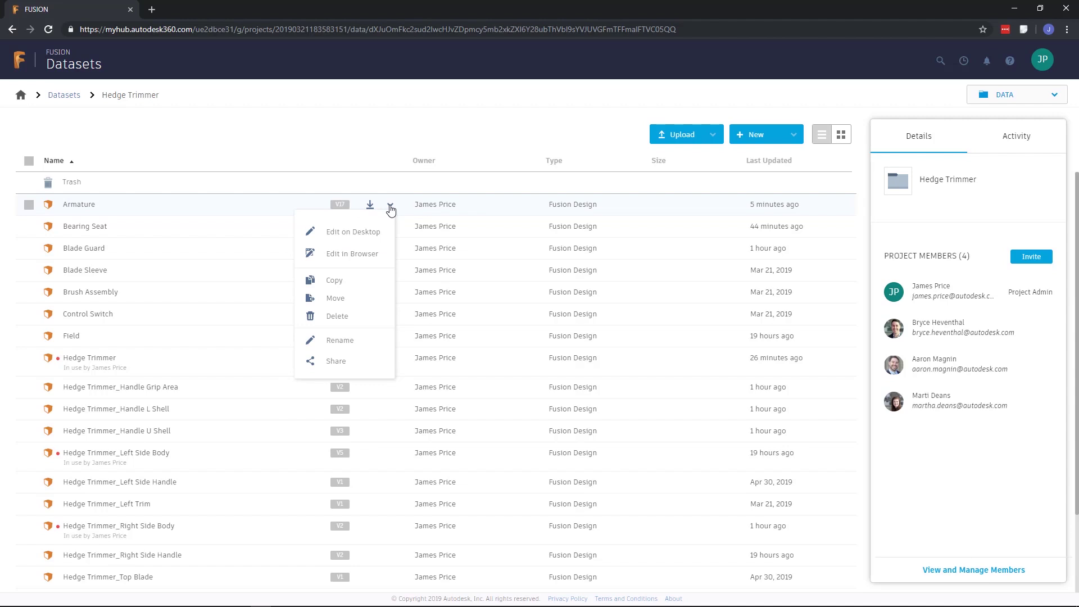
pyautogui.click(615, 153)
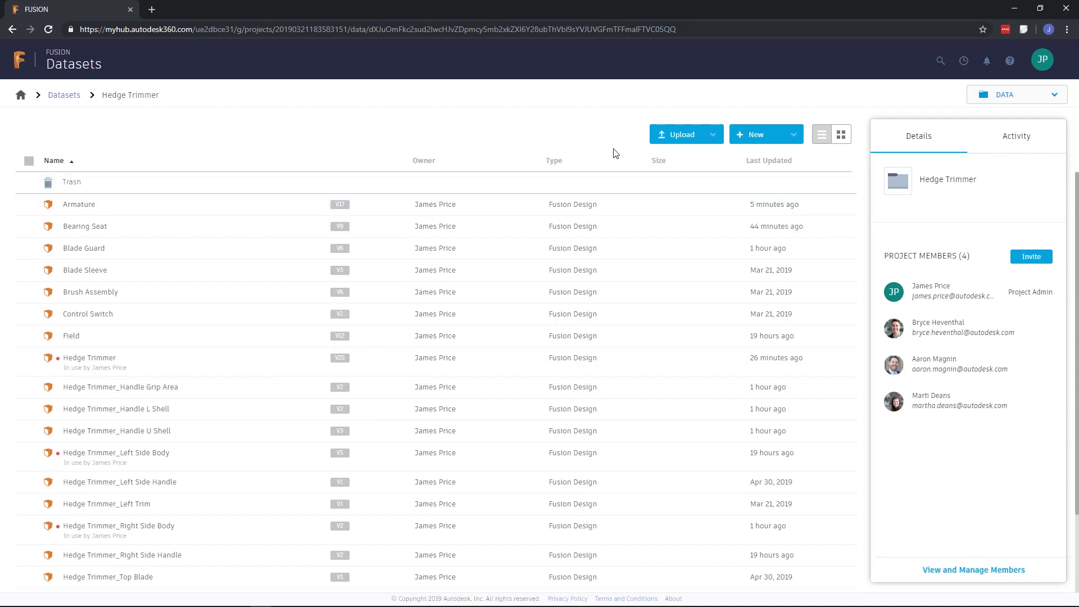
# - Review the Upload and New options and project members, then show the Activity tab
pyautogui.click(715, 135)
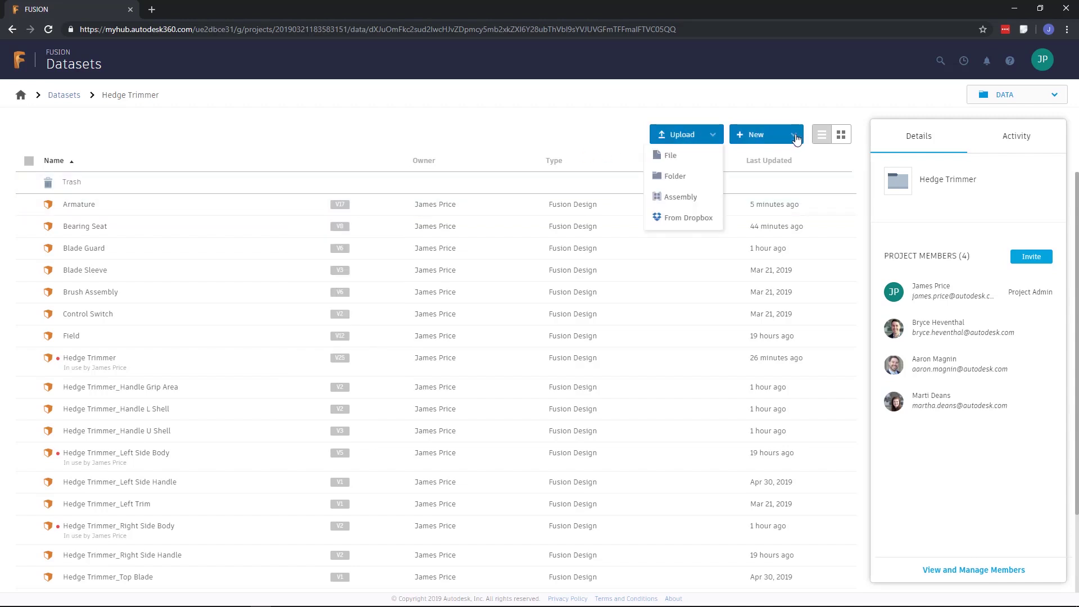
pyautogui.click(795, 136)
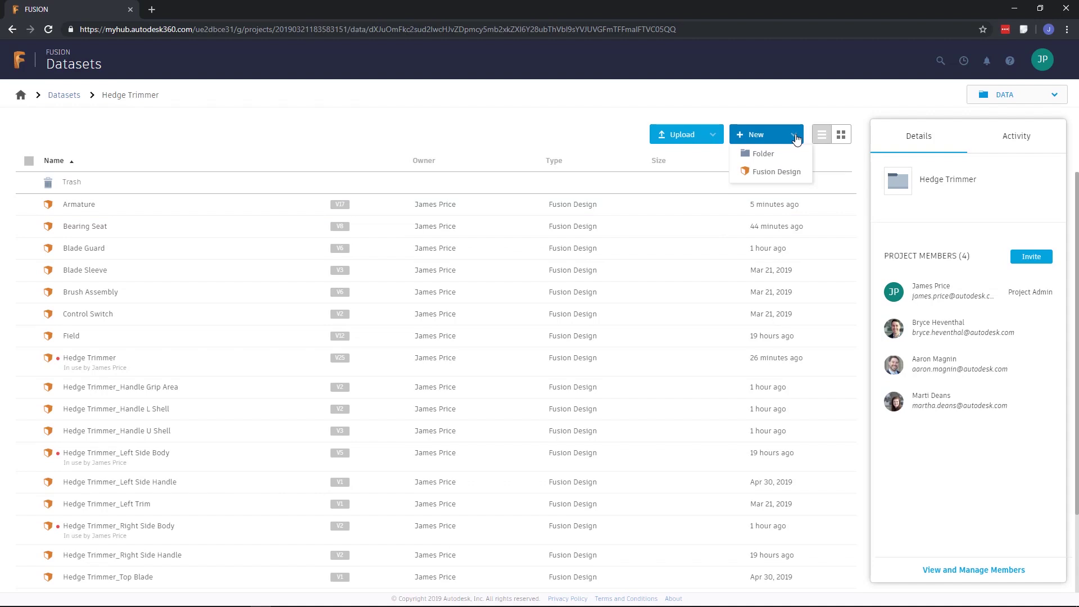
pyautogui.click(977, 571)
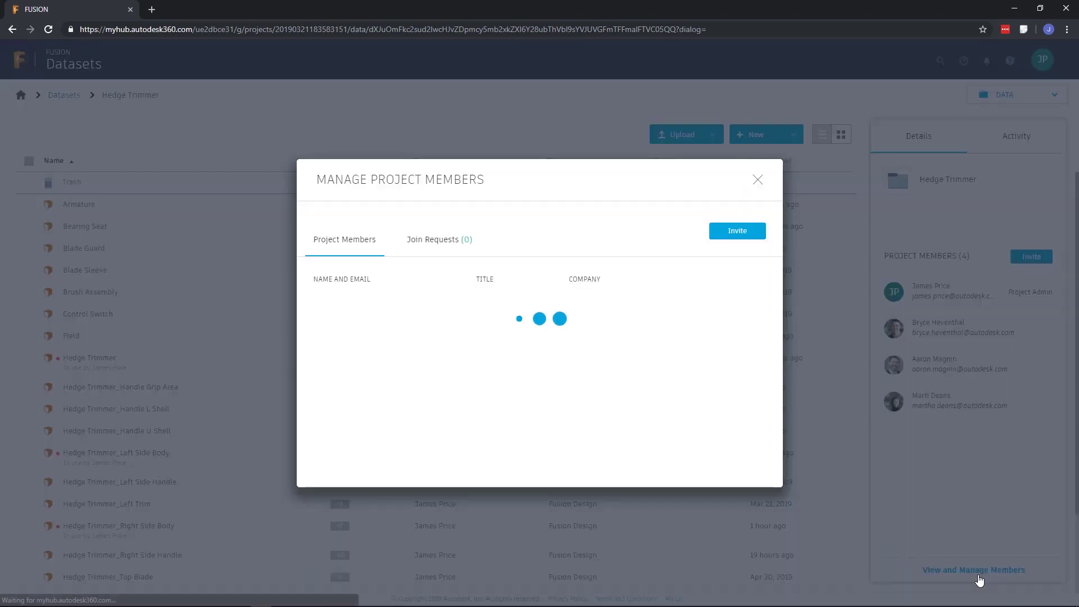
pyautogui.click(758, 180)
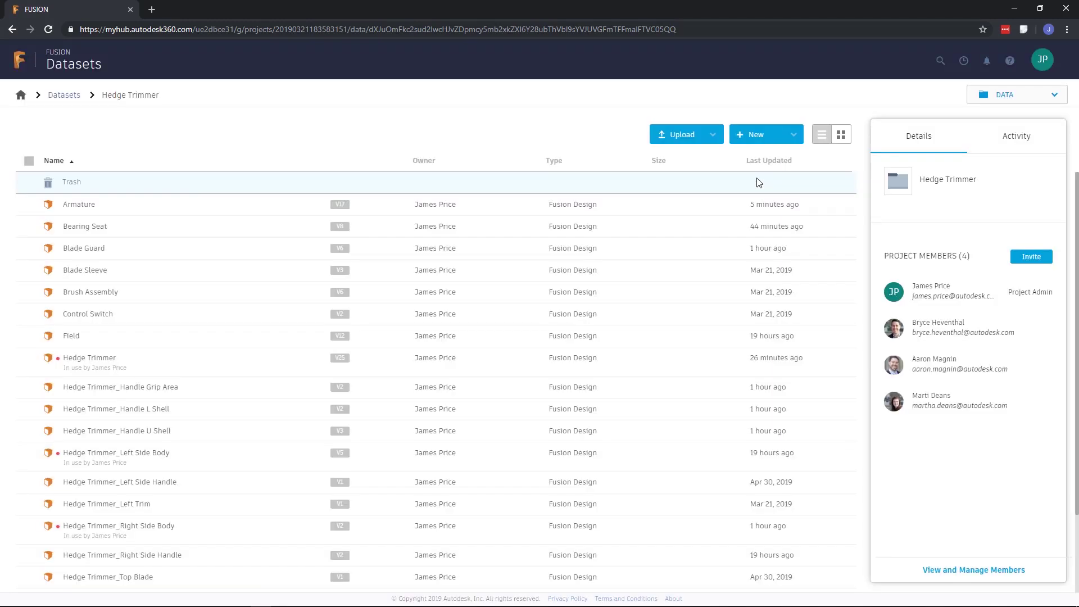
pyautogui.click(1017, 137)
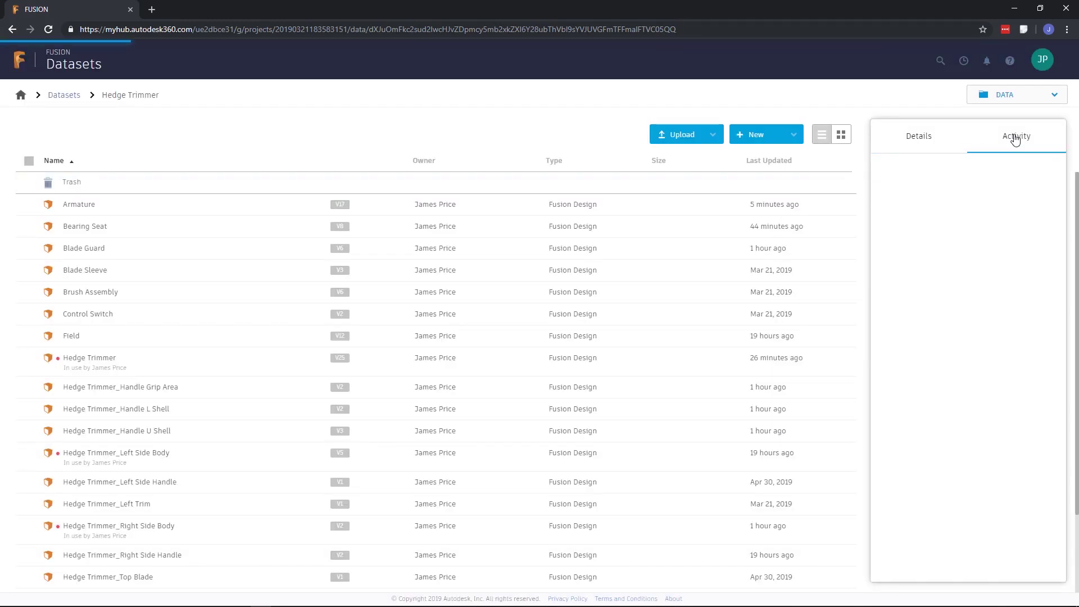